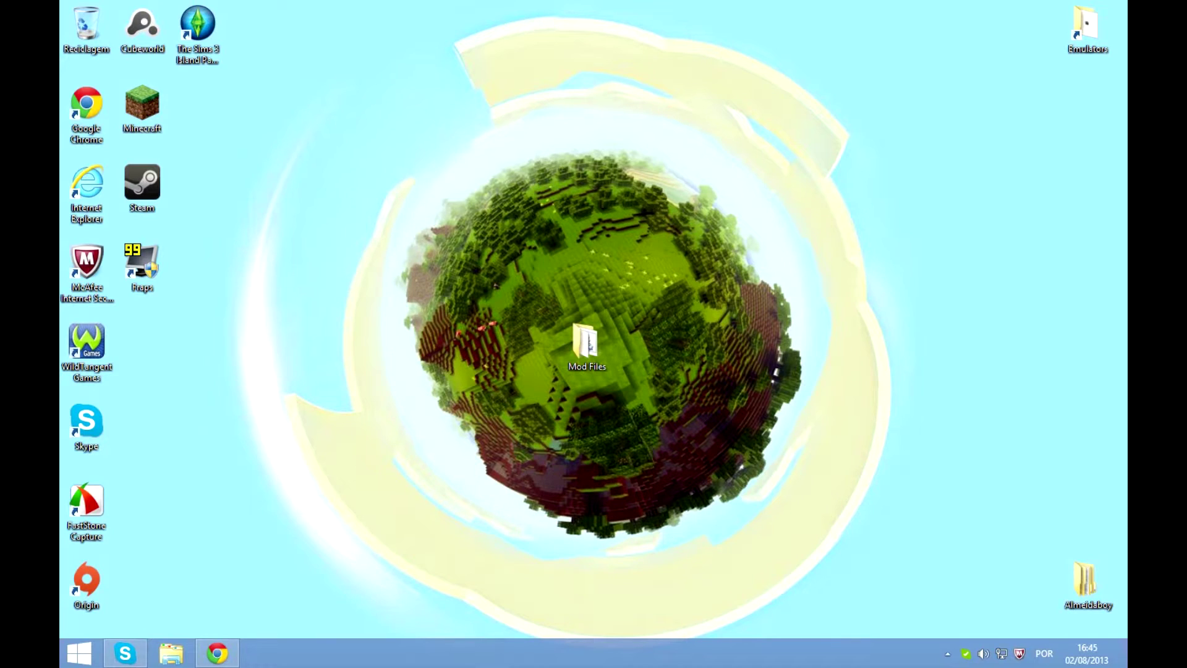
Switch to Chrome and open the Presence Footsteps "Download for Forge" link from the forum topic in a new tab
{"action": "left_click", "coordinate": [217, 653]}
{"action": "scroll", "coordinate": [588, 347], "scroll_direction": "up", "scroll_amount": 10}
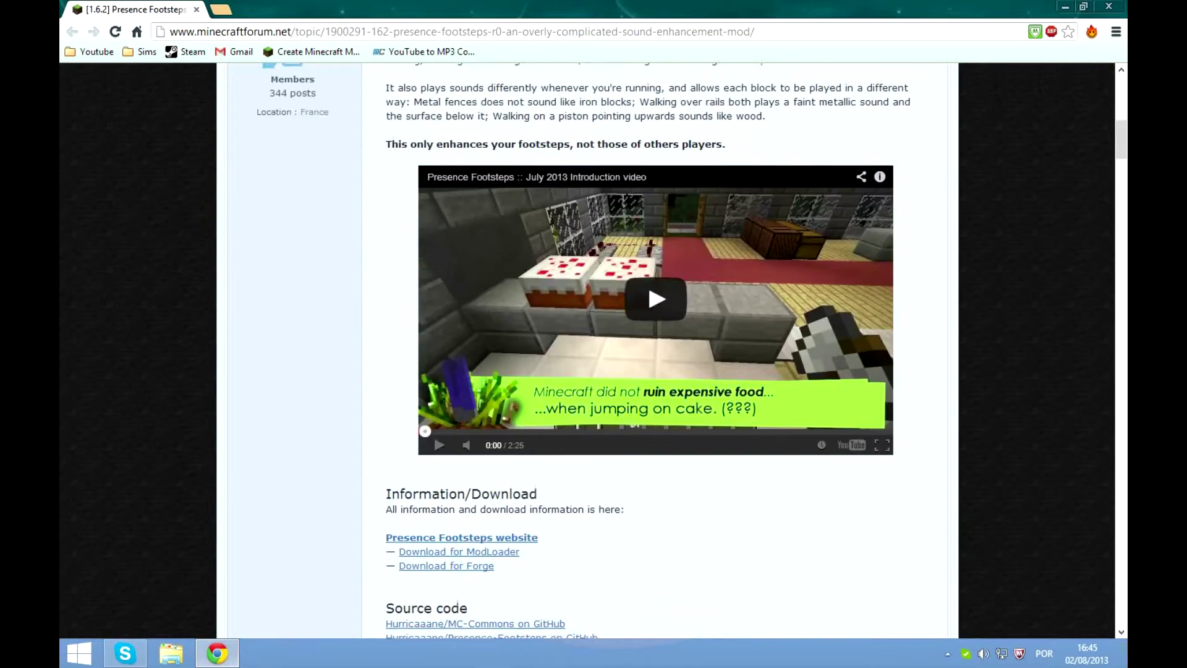
{"action": "scroll", "coordinate": [588, 346], "scroll_direction": "down", "scroll_amount": 2}
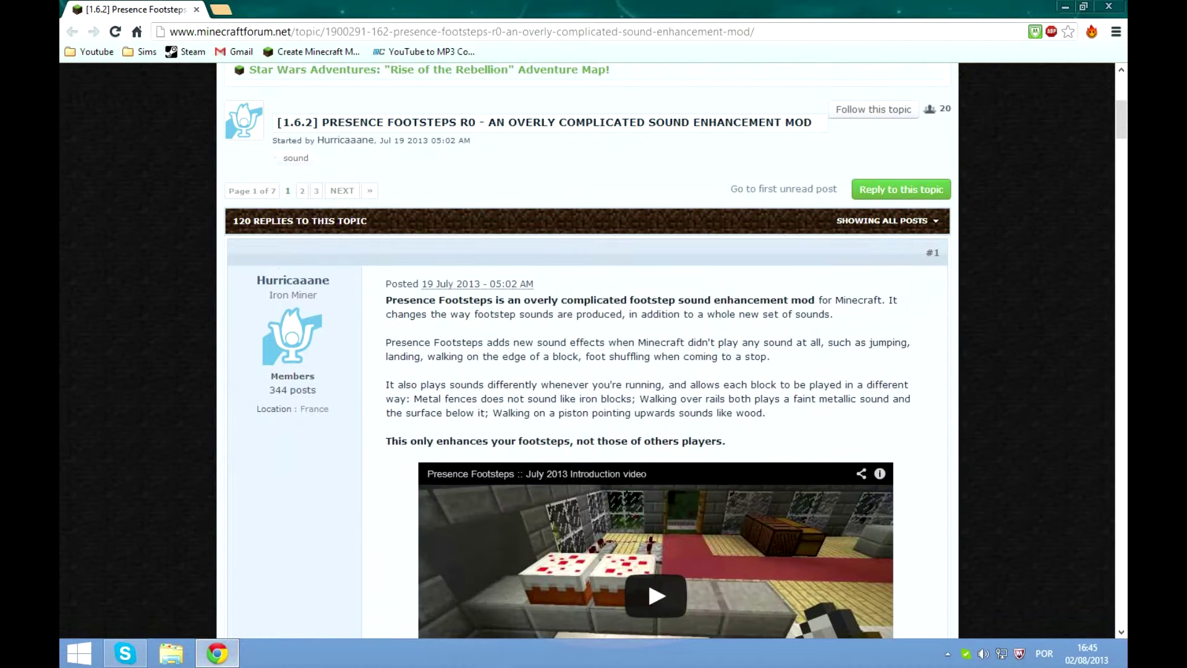
{"action": "left_click", "coordinate": [767, 32]}
{"action": "left_click", "coordinate": [657, 499]}
{"action": "scroll", "coordinate": [656, 499], "scroll_direction": "down", "scroll_amount": 8}
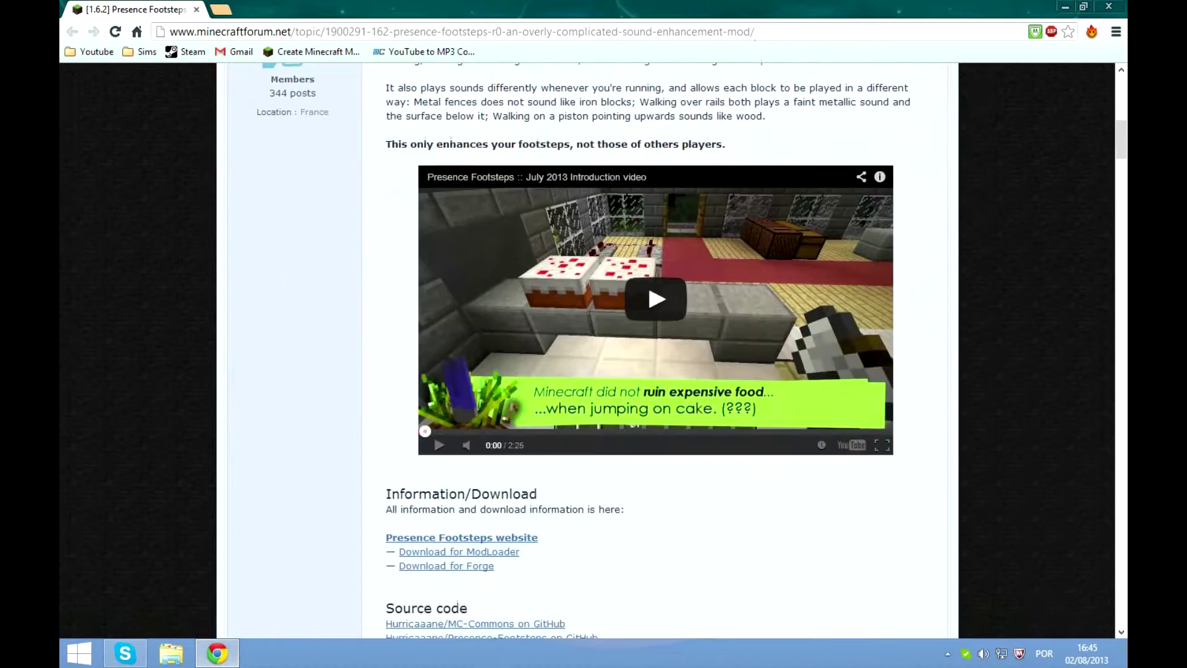
{"action": "scroll", "coordinate": [458, 346], "scroll_direction": "up", "scroll_amount": 1}
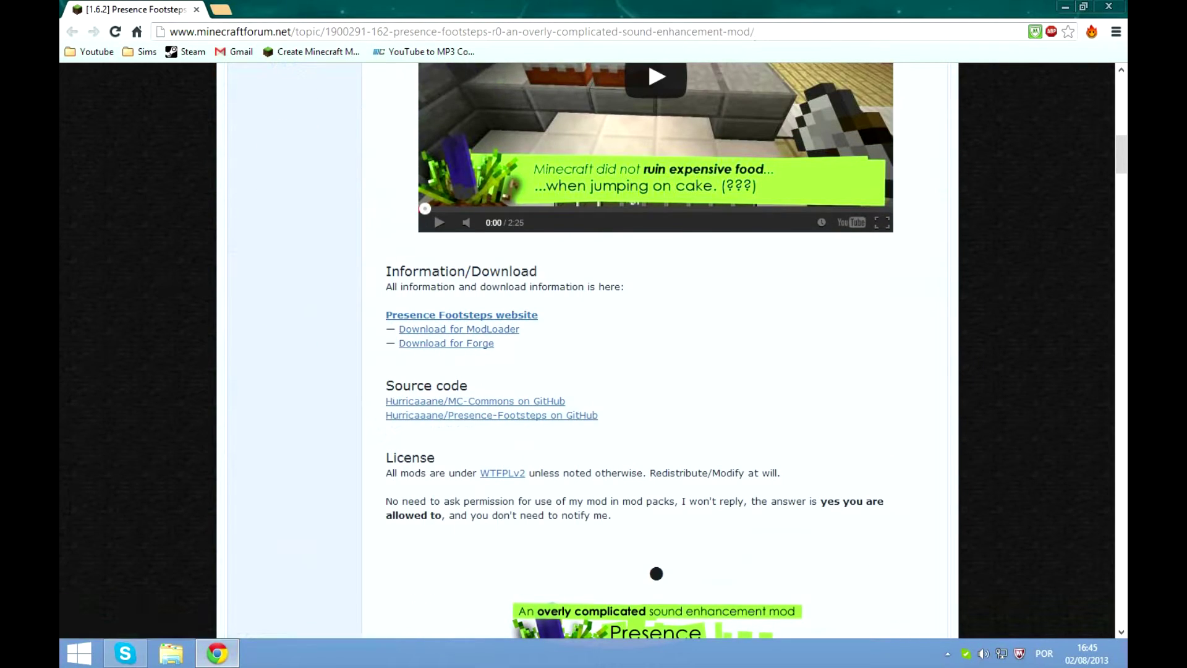
{"action": "right_click", "coordinate": [414, 345]}
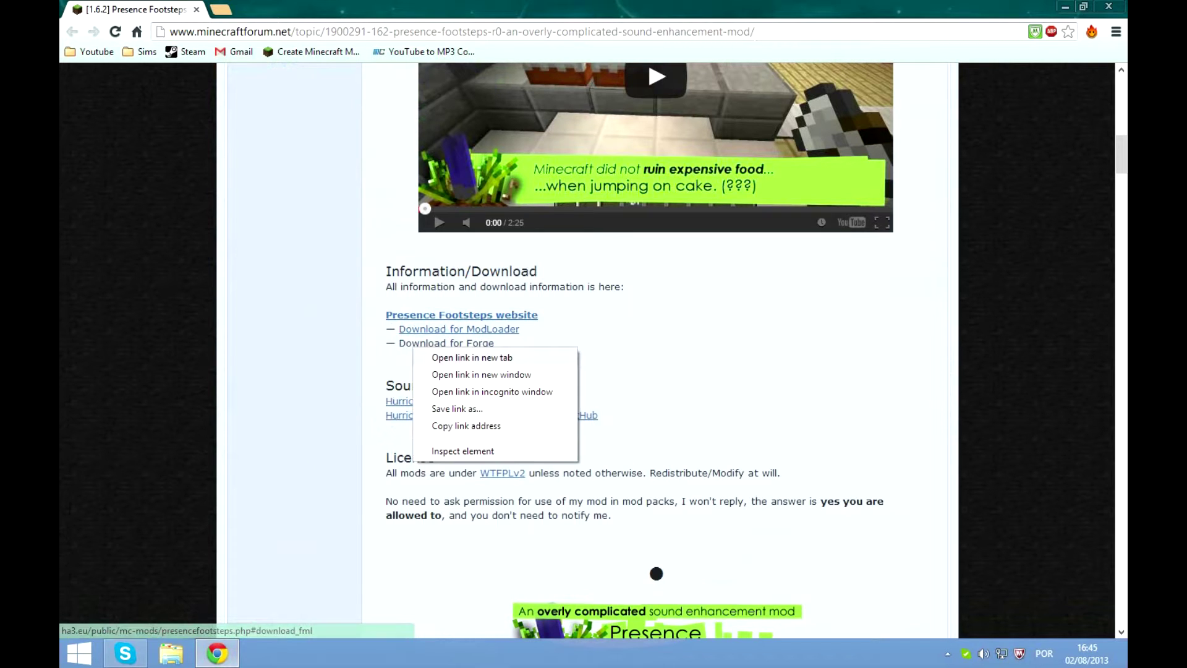
{"action": "left_click", "coordinate": [472, 358]}
{"action": "right_click", "coordinate": [524, 319]}
{"action": "left_click", "coordinate": [282, 10]}
Download the Presence Footsteps 1.6.2 r0 zip through the Forge/FML adfly link, closing the McAfee notice and skipping the ad page
{"action": "scroll", "coordinate": [594, 350], "scroll_direction": "up", "scroll_amount": 3}
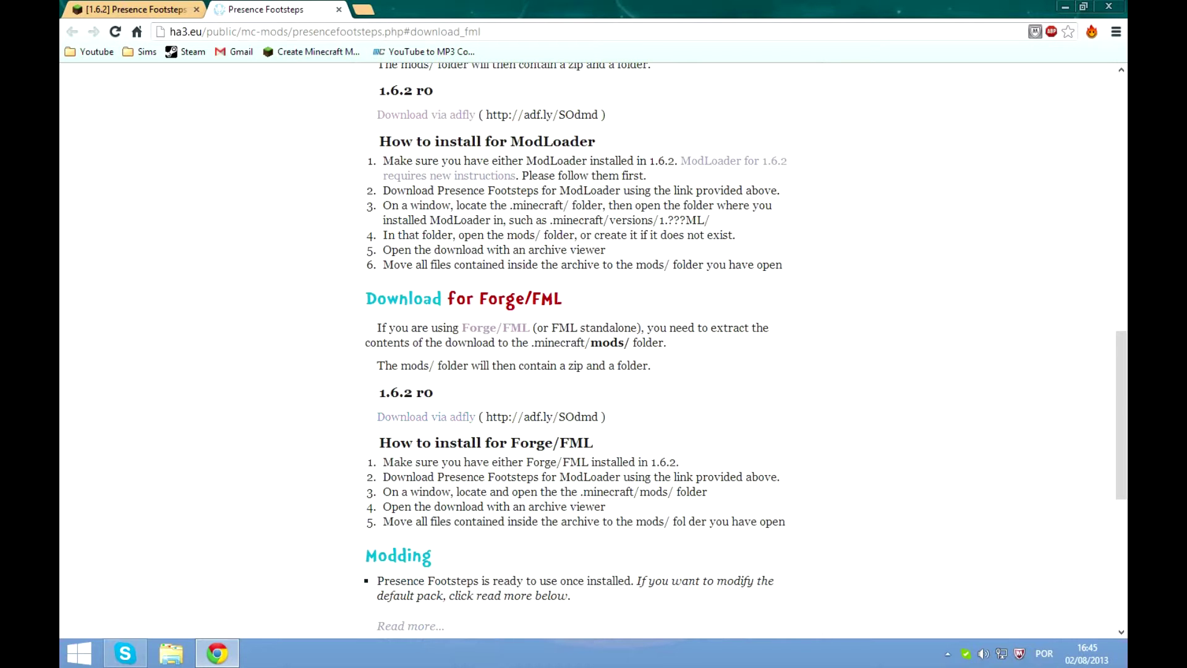
{"action": "right_click", "coordinate": [454, 426]}
{"action": "right_click", "coordinate": [449, 410]}
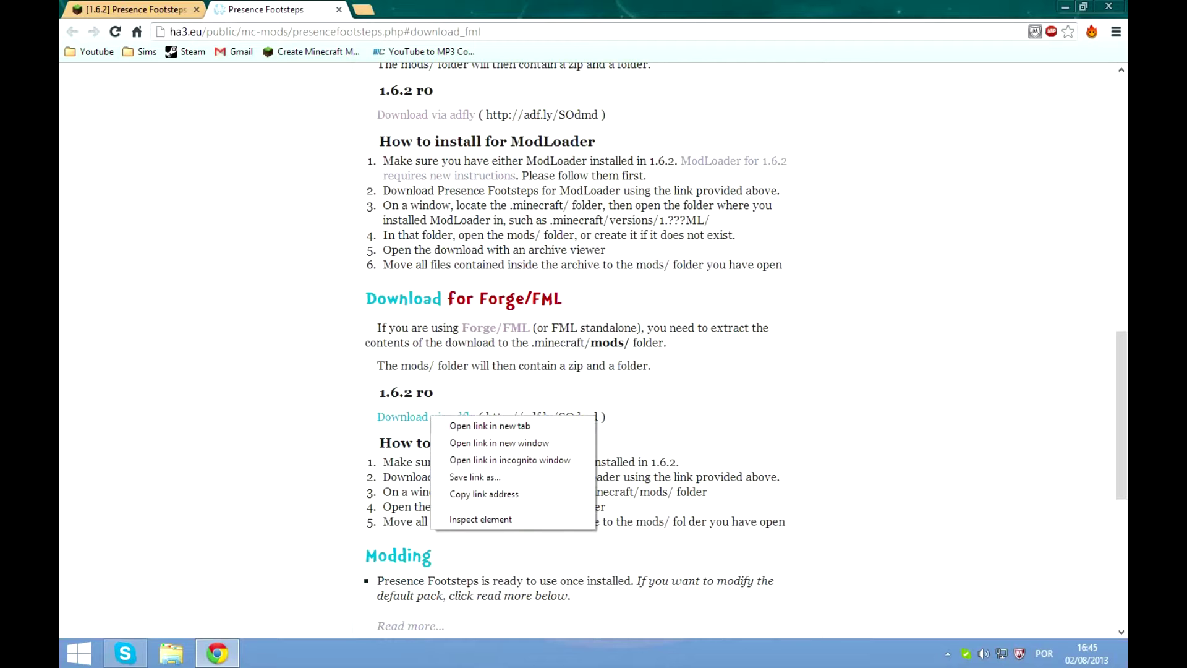
{"action": "left_click", "coordinate": [488, 419]}
{"action": "left_click", "coordinate": [420, 10]}
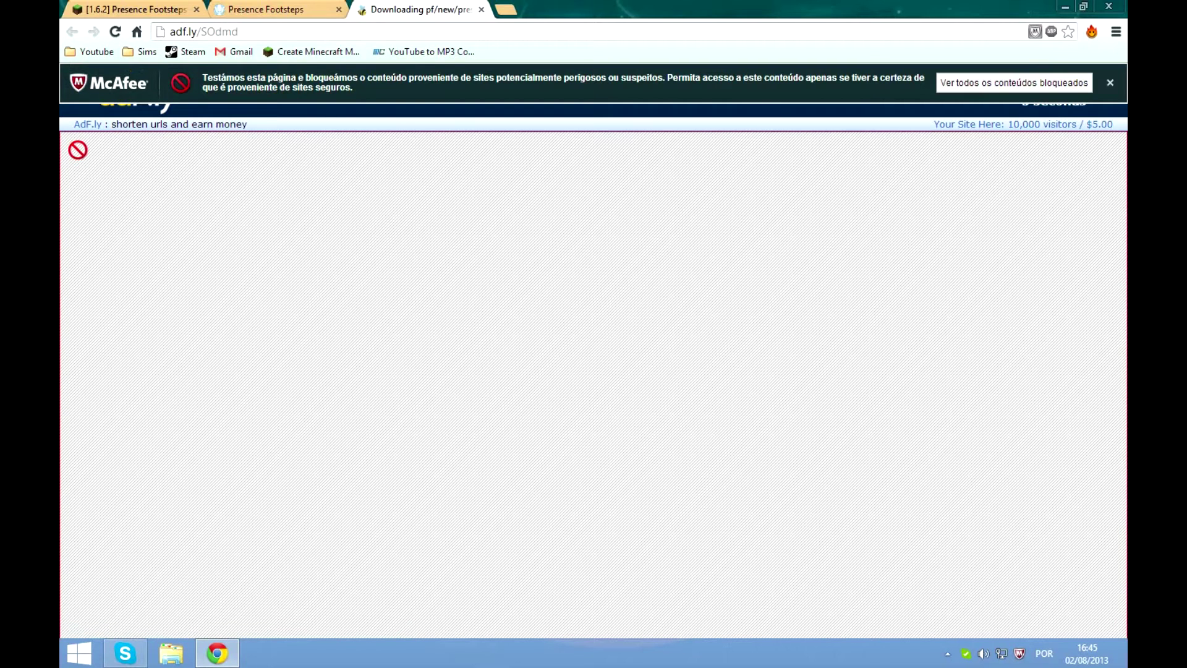
{"action": "double_click", "coordinate": [1111, 83]}
{"action": "left_click", "coordinate": [1110, 83]}
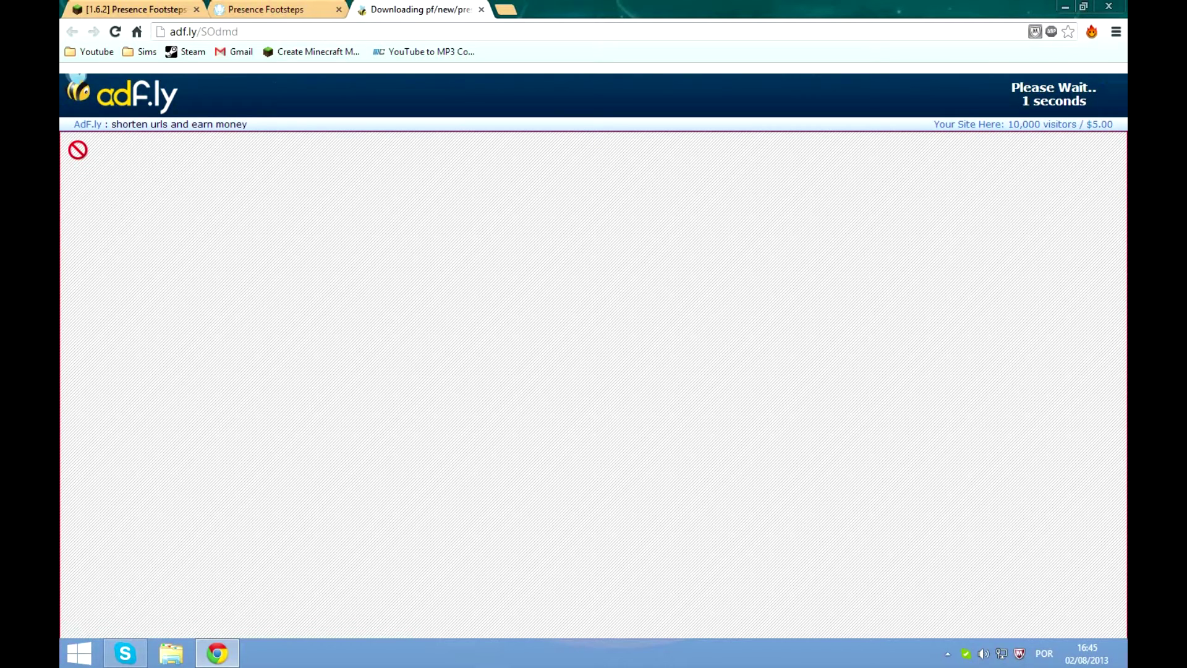
{"action": "left_click", "coordinate": [1059, 96]}
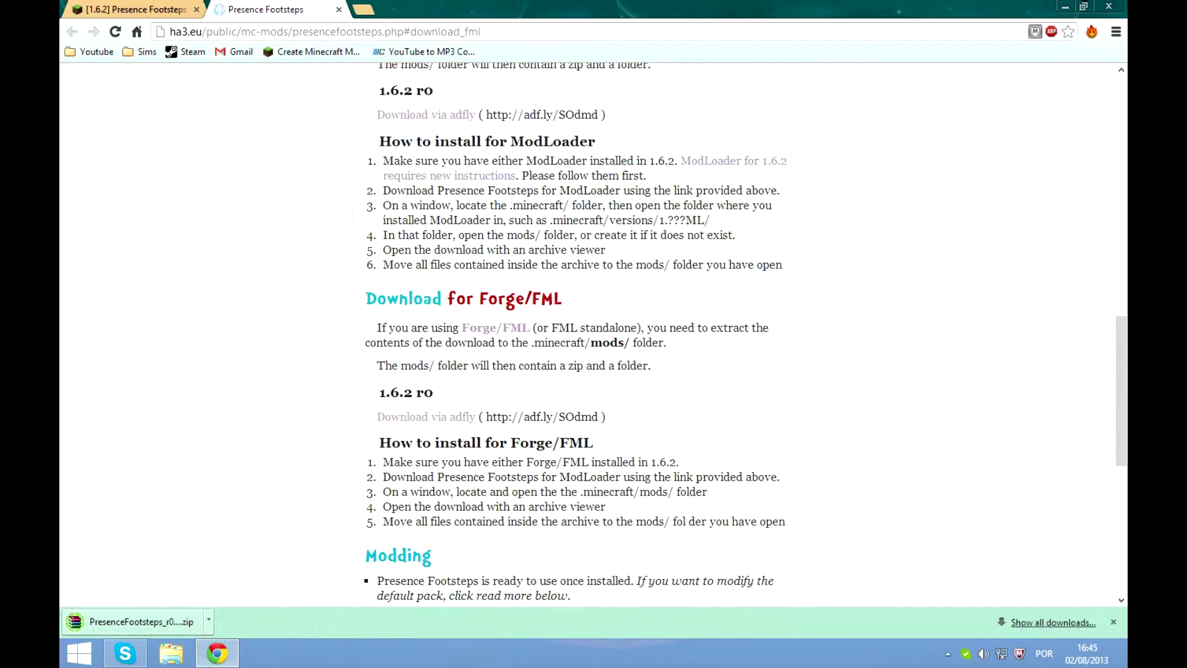
Open the Forge/FML link in a new tab to view the Minecraft Forge Downloads page, placing its tab before the mod page
{"action": "right_click", "coordinate": [486, 327]}
{"action": "left_click", "coordinate": [527, 336]}
{"action": "left_click_drag", "start_coordinate": [426, 9], "coordinate": [293, 10]}
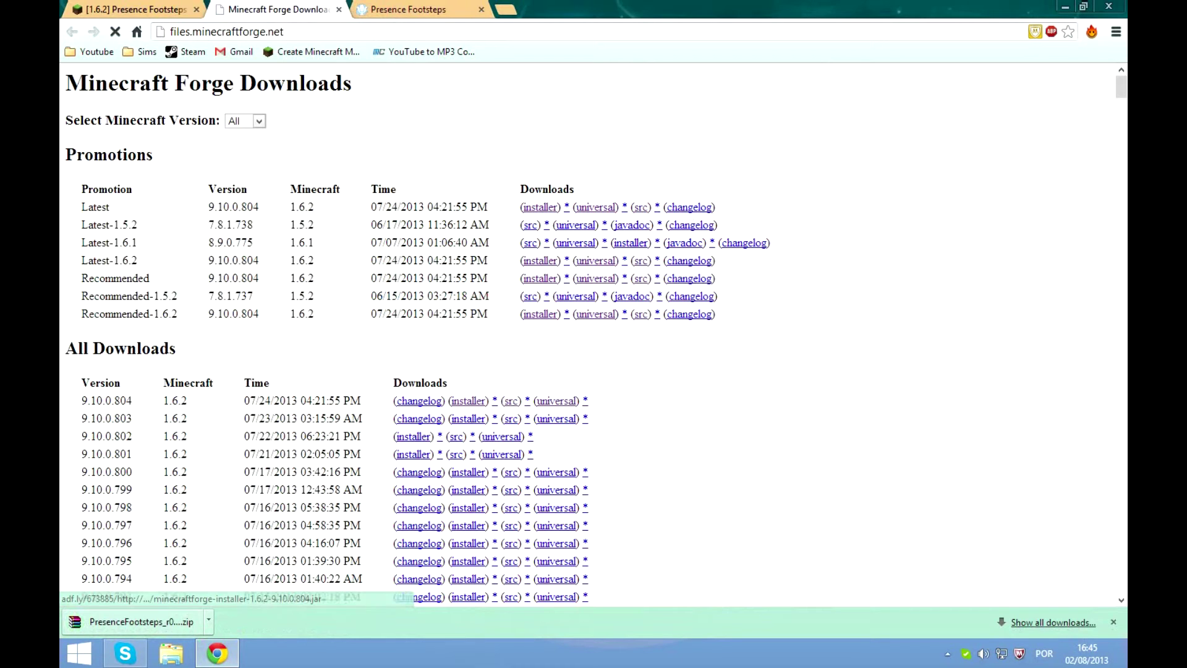
Dismiss the downloads bar, close the mod page and Forge downloads tabs, and minimize the browser
{"action": "left_click", "coordinate": [1113, 622]}
{"action": "left_click", "coordinate": [481, 9]}
{"action": "left_click", "coordinate": [339, 9]}
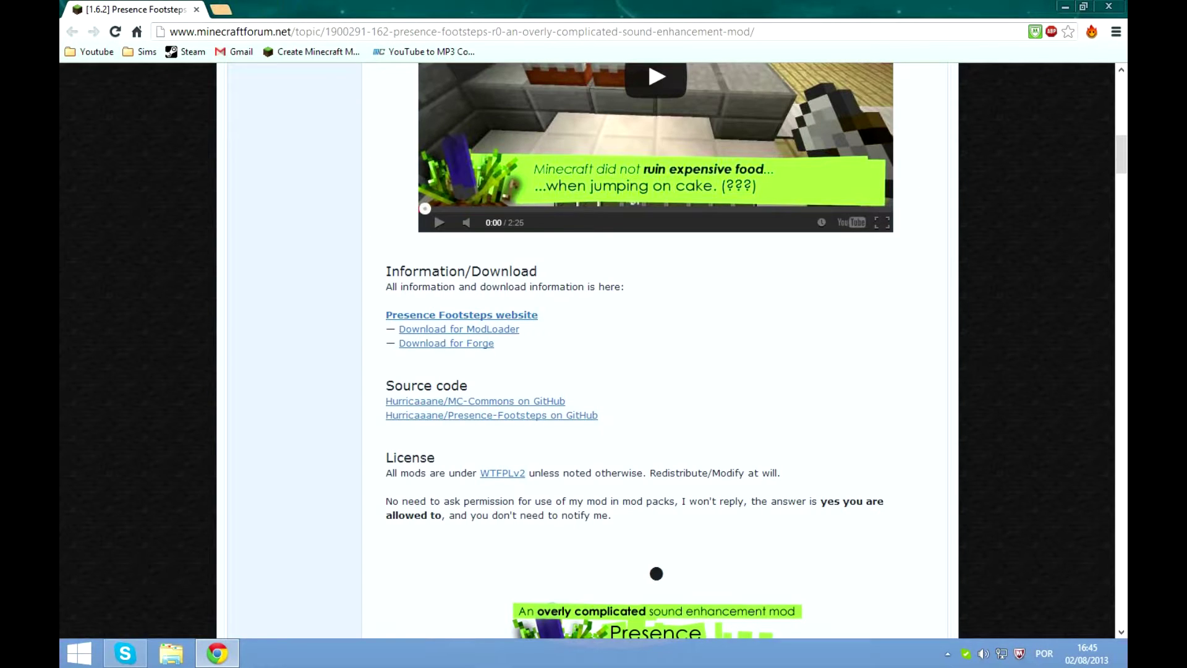
{"action": "left_click", "coordinate": [1065, 7]}
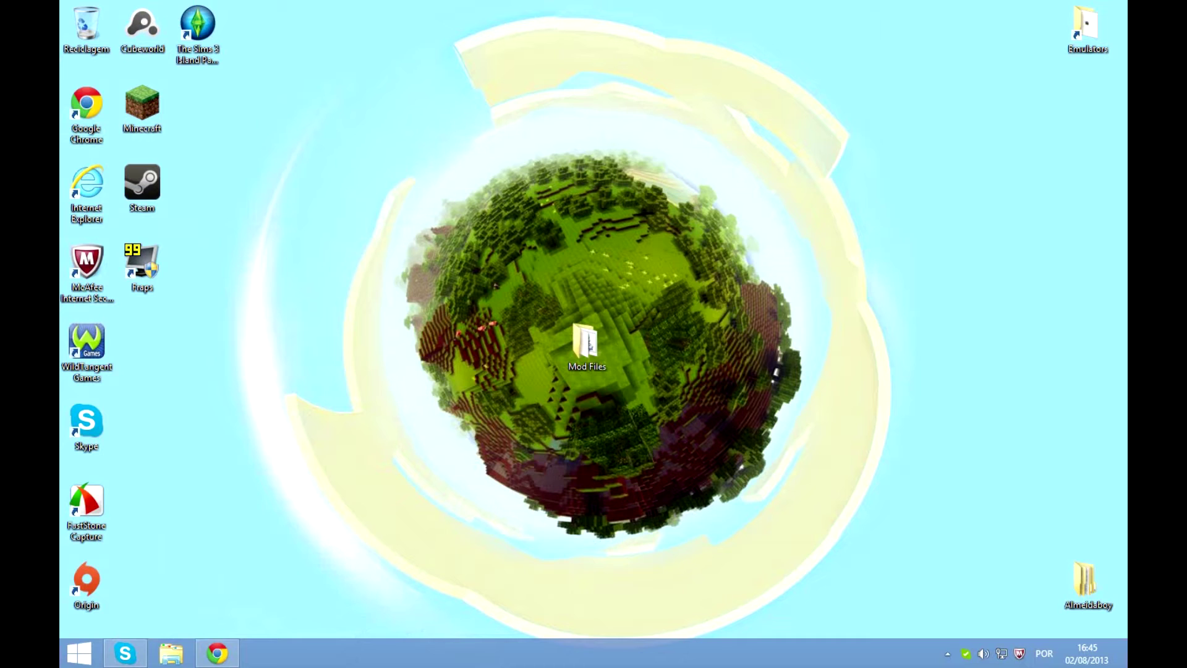
View the Mod Files folder's contents and open the %appdata% folder
{"action": "double_click", "coordinate": [585, 341]}
{"action": "left_click", "coordinate": [556, 321]}
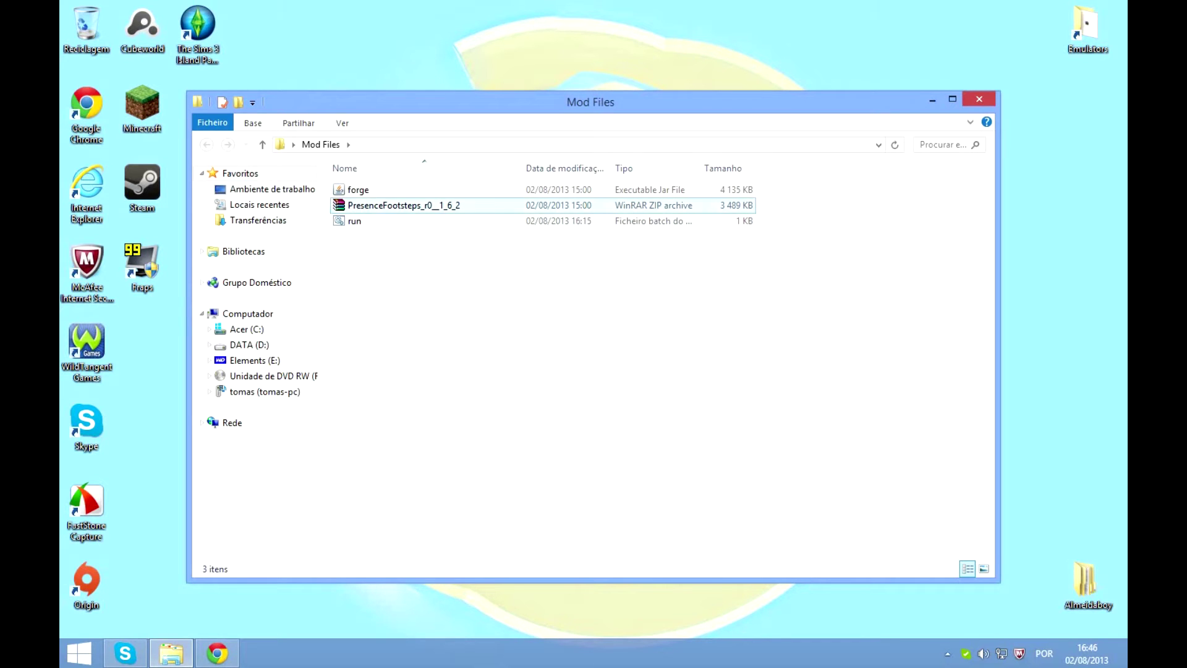
{"action": "key", "text": "super"}
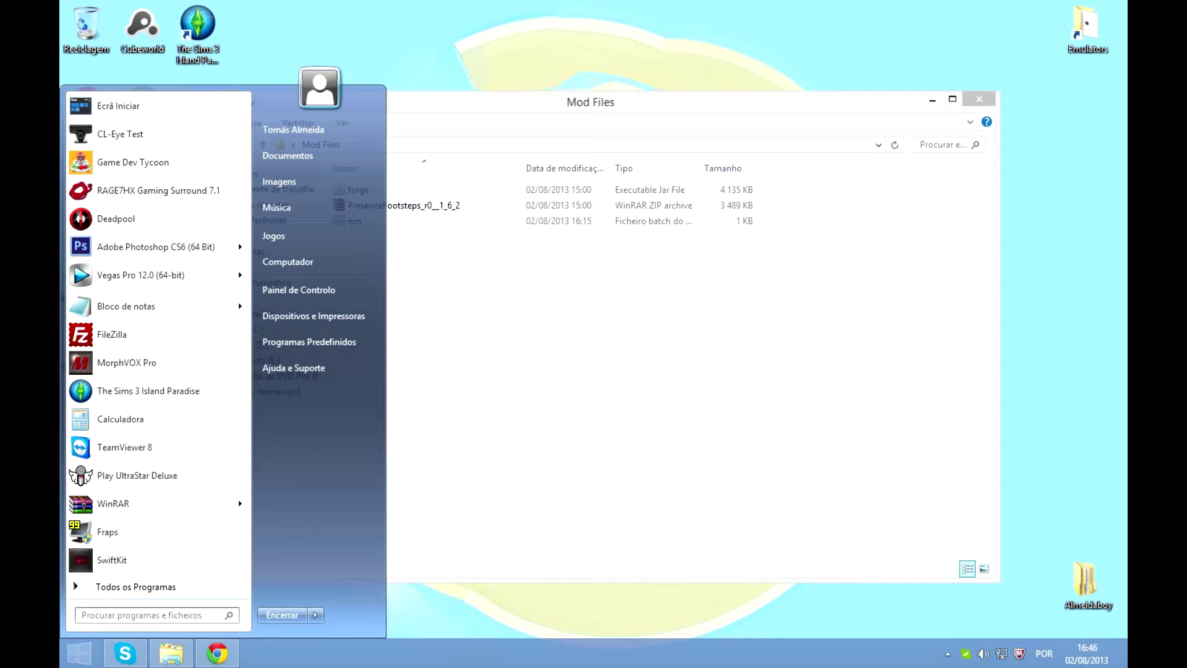
{"action": "type", "text": "%appdata%"}
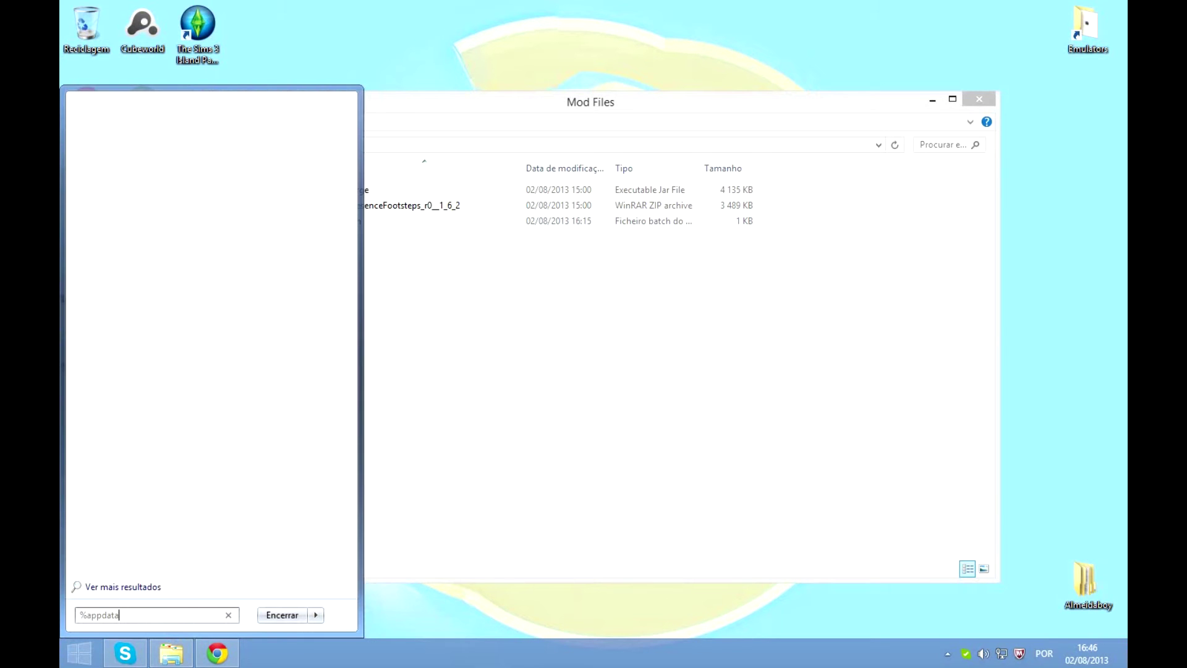
{"action": "key", "text": "Return"}
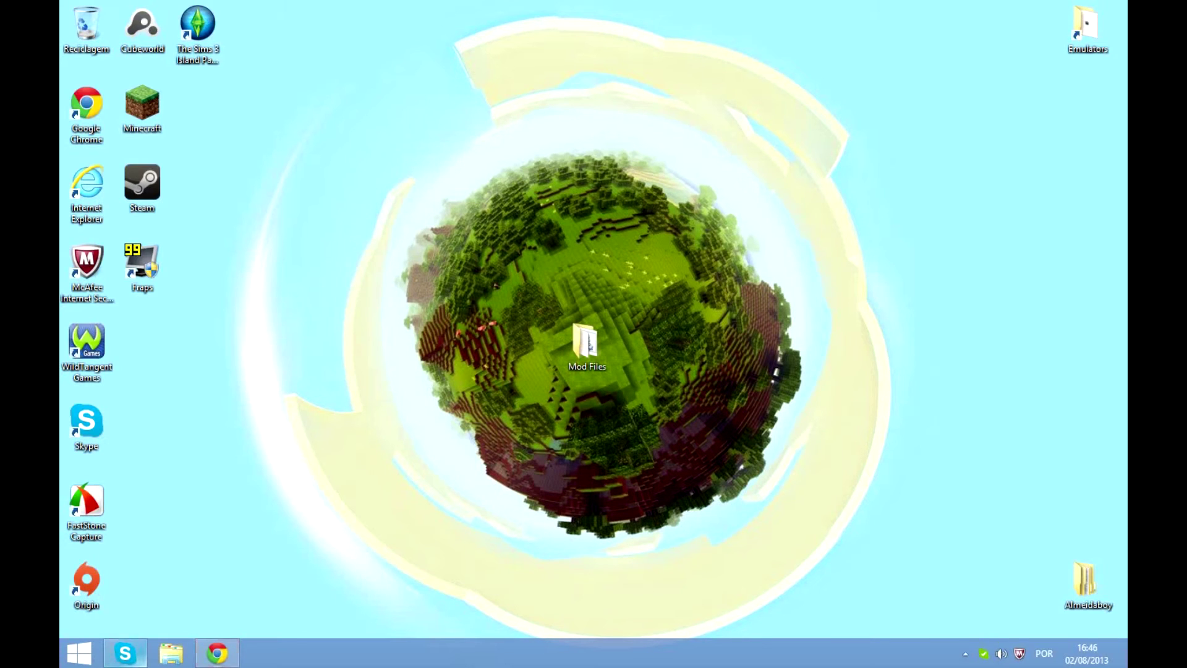
{"action": "left_click", "coordinate": [948, 653]}
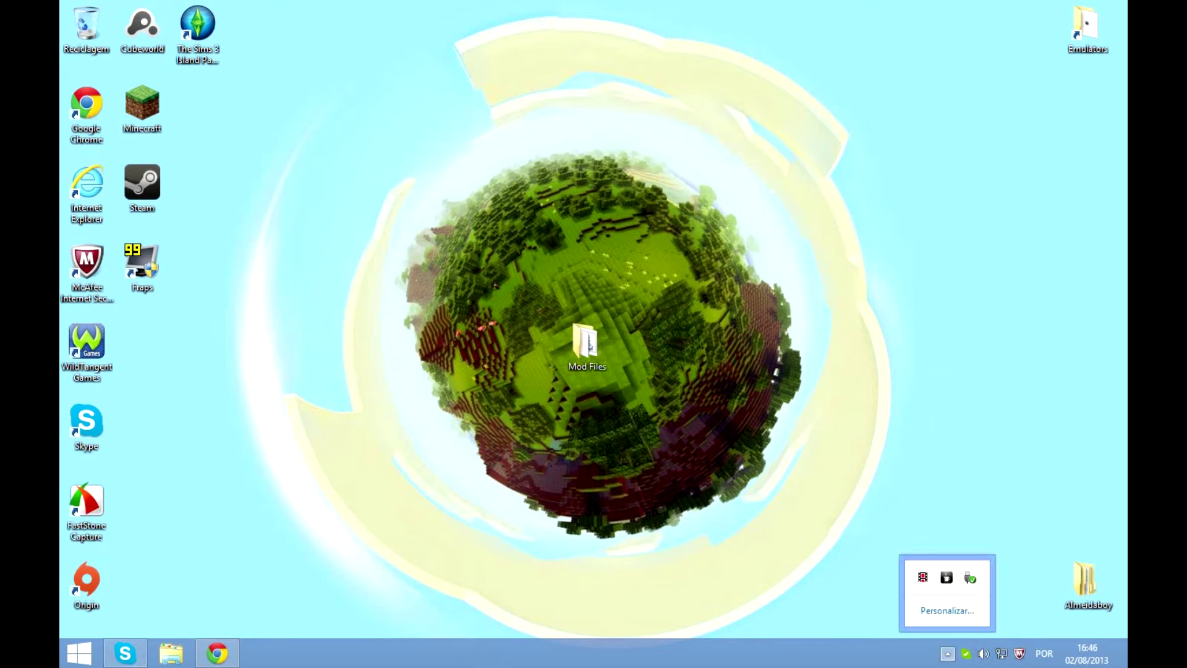
{"action": "left_click", "coordinate": [947, 653]}
Open the .minecraftLP folder inside %appdata% and move its window aside to free the desktop
{"action": "left_click", "coordinate": [79, 654]}
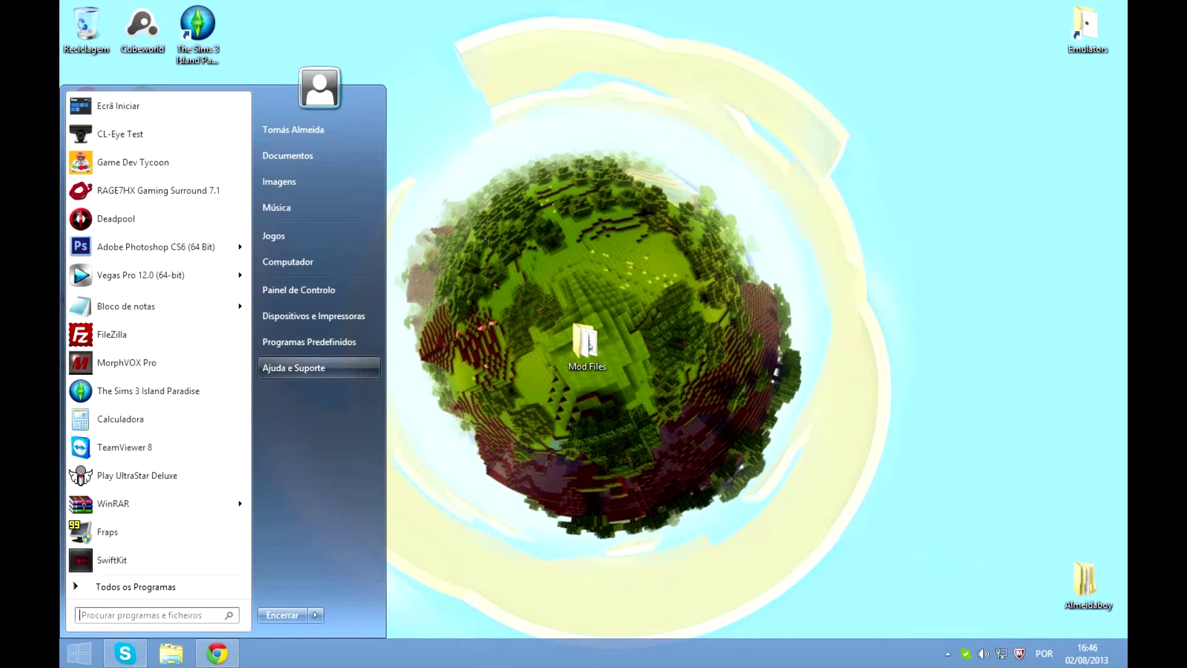
{"action": "type", "text": "%appdata%"}
{"action": "key", "text": "Return"}
{"action": "double_click", "coordinate": [373, 221]}
{"action": "left_click_drag", "start_coordinate": [470, 102], "coordinate": [980, 161]}
Place the Mod Files desktop folder below Fraps and open its PresenceFootsteps_r0__1_6_2 archive in WinRAR beside the .minecraftLP window
{"action": "left_click_drag", "start_coordinate": [587, 343], "coordinate": [144, 346]}
{"action": "double_click", "coordinate": [143, 345]}
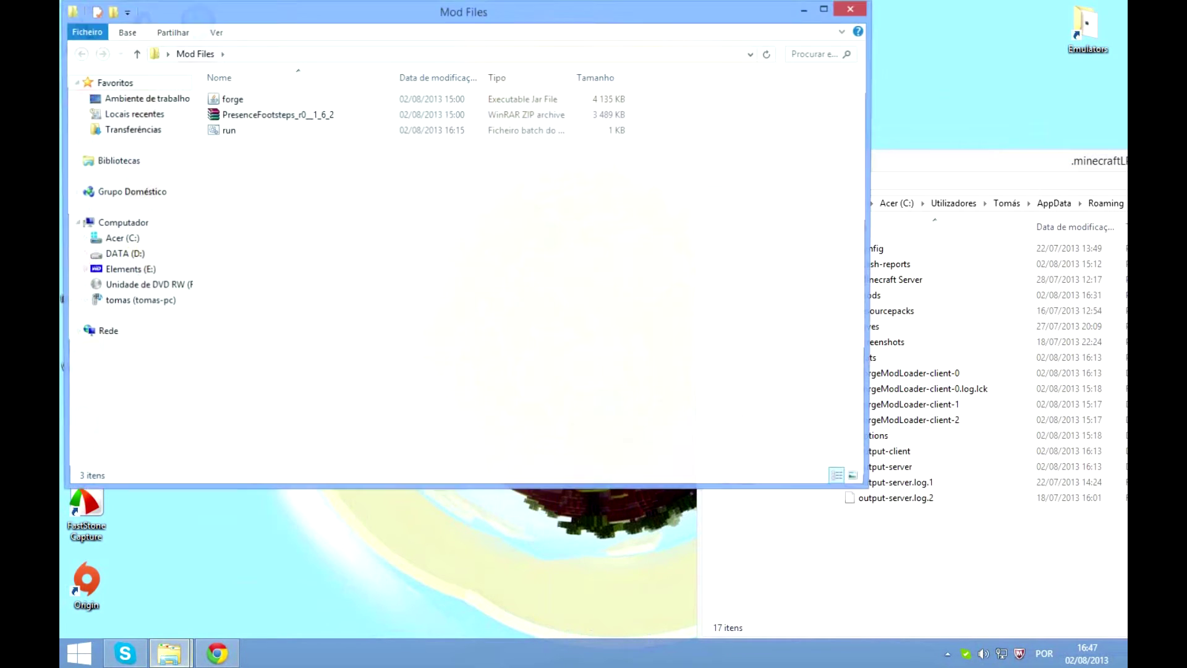
{"action": "double_click", "coordinate": [421, 115]}
{"action": "left_click_drag", "start_coordinate": [495, 320], "coordinate": [403, 229]}
{"action": "left_click", "coordinate": [983, 557]}
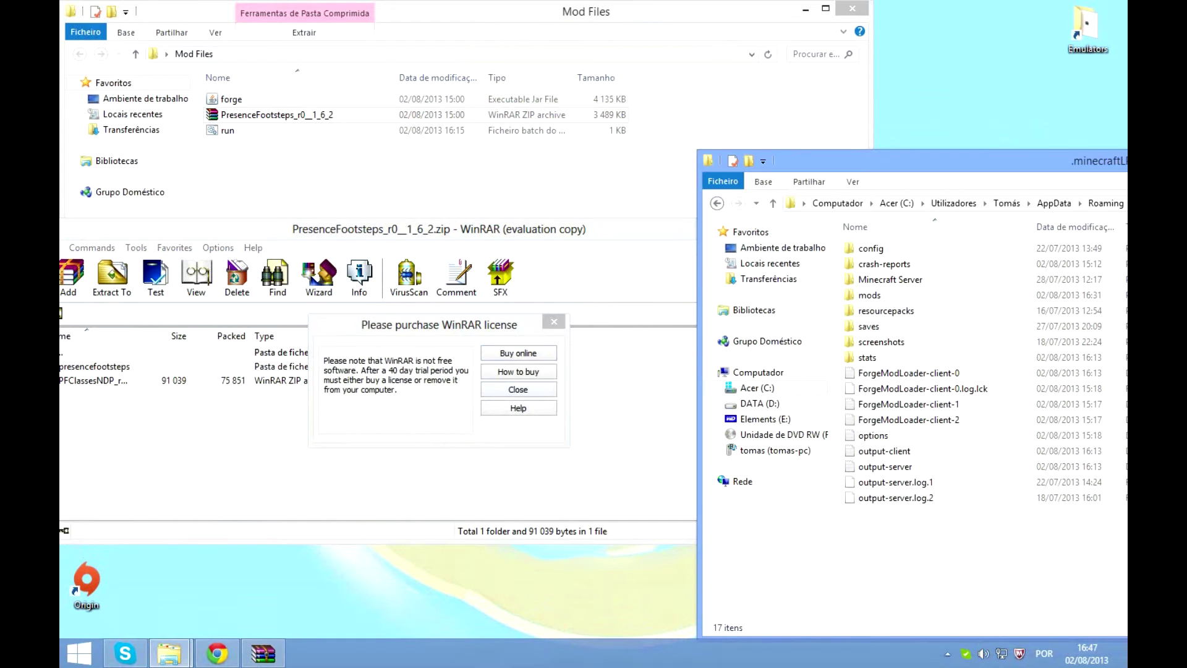
Dismiss the WinRAR license reminder and extract the presencefootsteps folder and PFClassesNDP_r0__1_6_2 archive into .minecraftLP's mods folder
{"action": "left_click", "coordinate": [518, 389]}
{"action": "left_click", "coordinate": [526, 408]}
{"action": "double_click", "coordinate": [870, 296]}
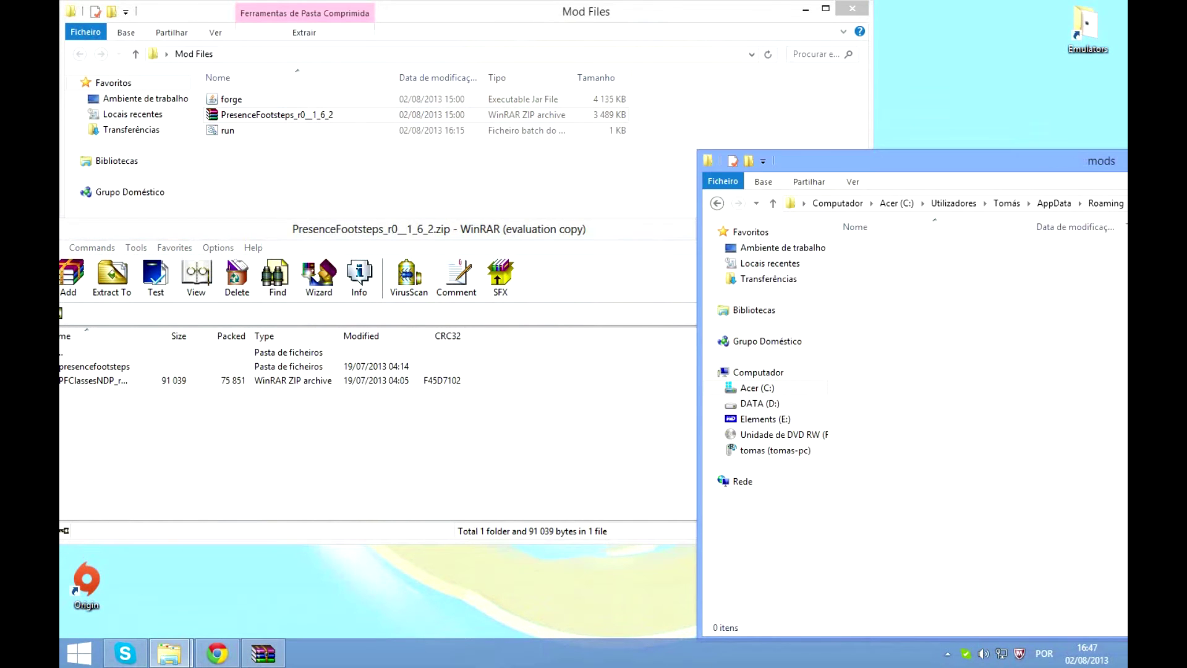
{"action": "left_click_drag", "start_coordinate": [494, 407], "coordinate": [952, 377]}
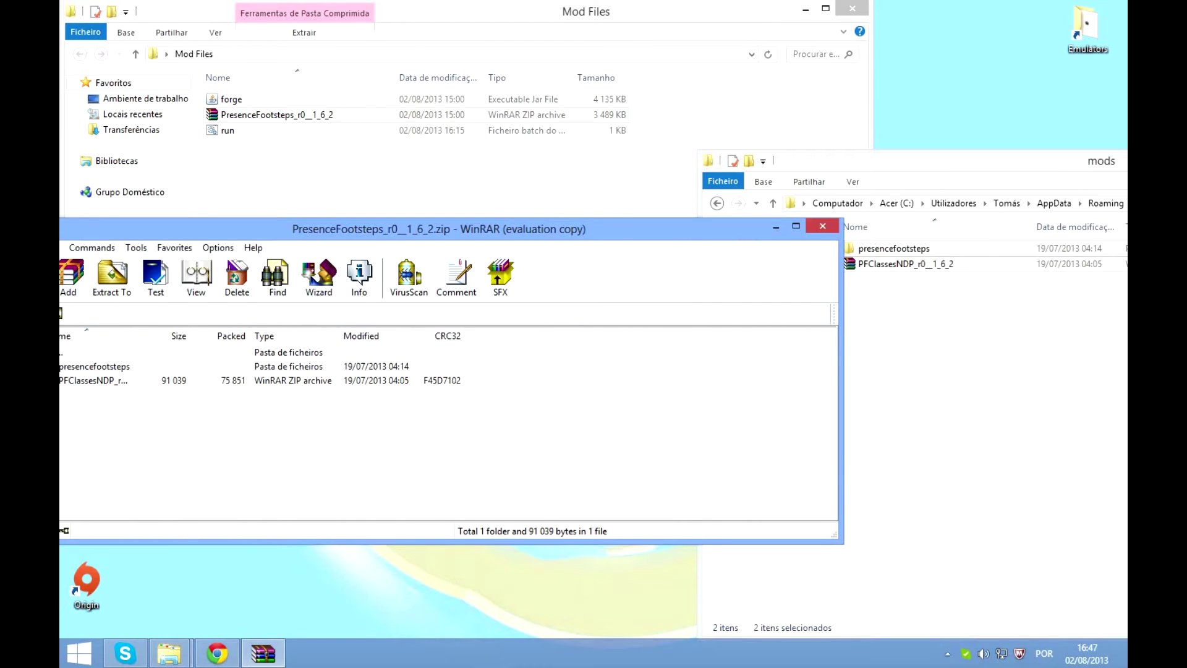
Close the WinRAR archive and reposition the Mod Files window nearer the middle of the desktop
{"action": "left_click", "coordinate": [823, 226]}
{"action": "left_click", "coordinate": [915, 359]}
{"action": "left_click", "coordinate": [650, 296]}
{"action": "left_click_drag", "start_coordinate": [557, 11], "coordinate": [610, 141]}
{"action": "left_click_drag", "start_coordinate": [926, 371], "coordinate": [1005, 371]}
Open the forge installer from Mod Files to view its installation options, and cancel it without installing
{"action": "double_click", "coordinate": [285, 229]}
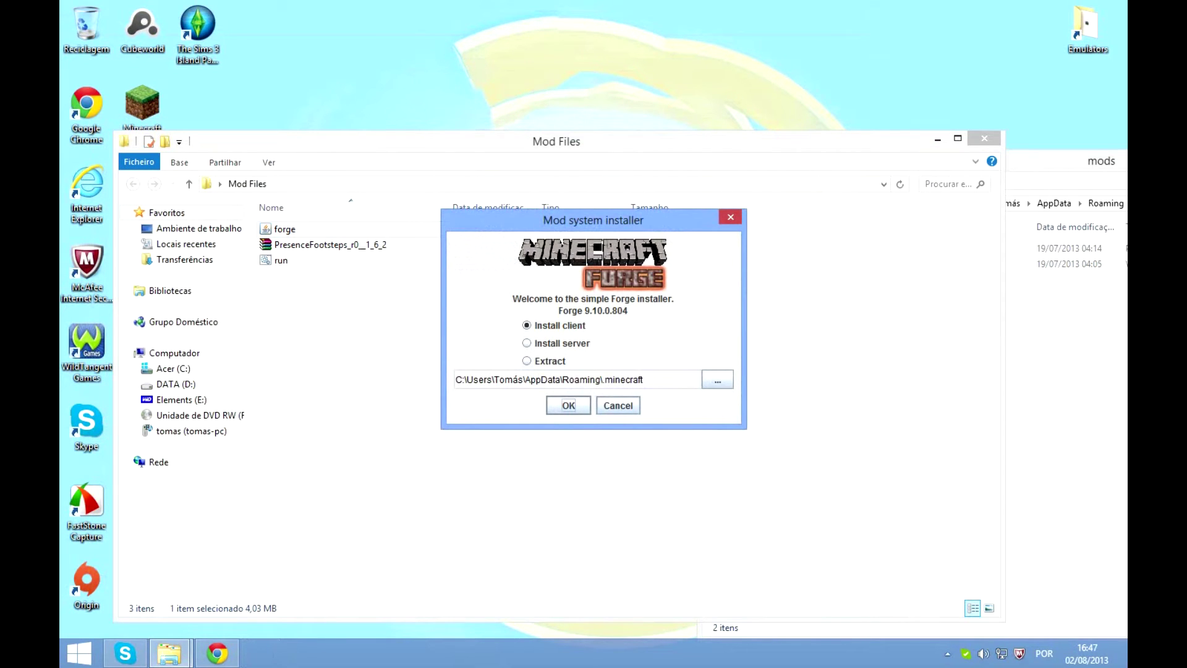
{"action": "left_click", "coordinate": [618, 406]}
{"action": "left_click_drag", "start_coordinate": [666, 406], "coordinate": [255, 295]}
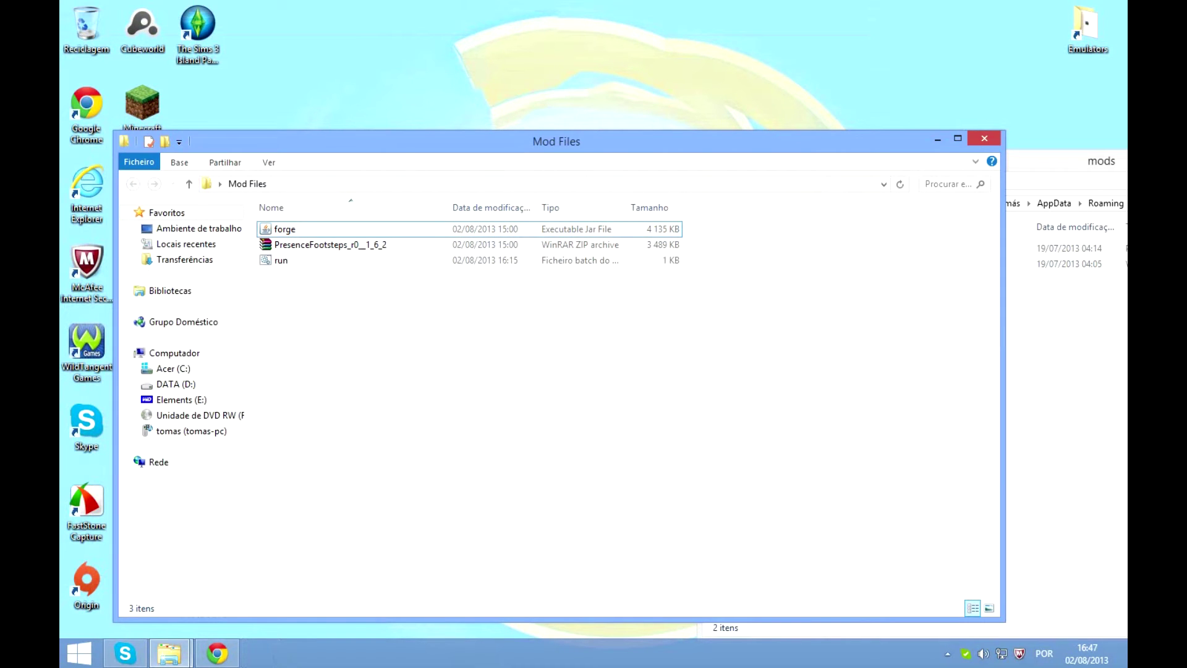
Close the Mod Files window and move the mods window to the middle of the desktop
{"action": "left_click", "coordinate": [984, 138]}
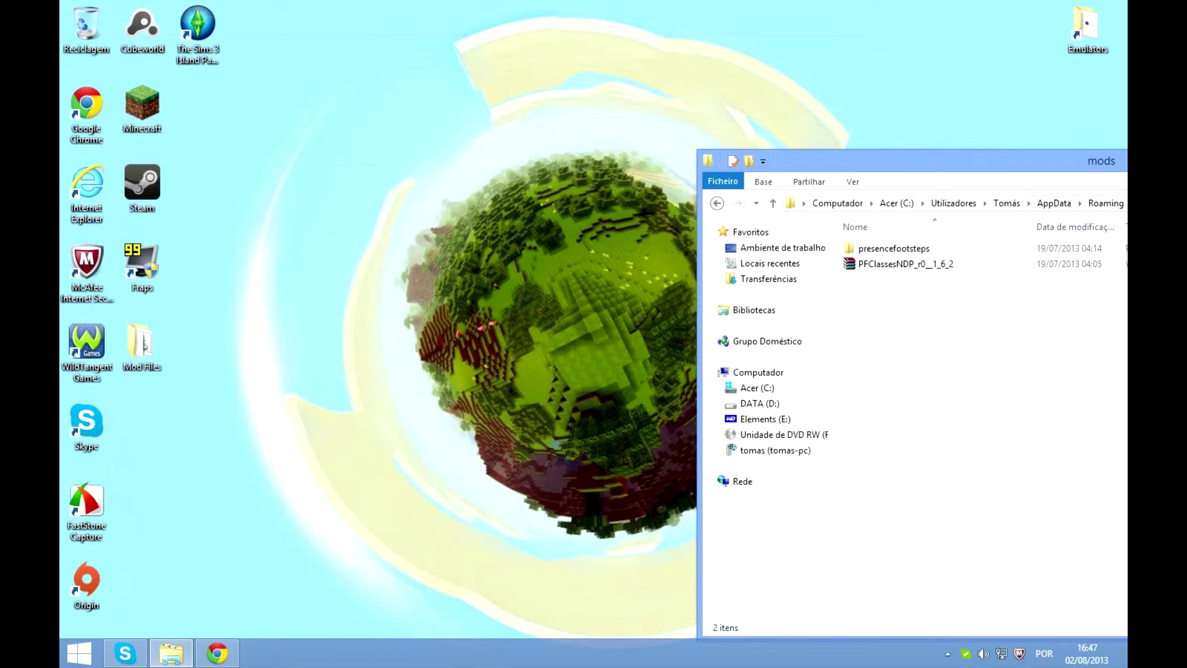
{"action": "left_click_drag", "start_coordinate": [983, 161], "coordinate": [536, 91]}
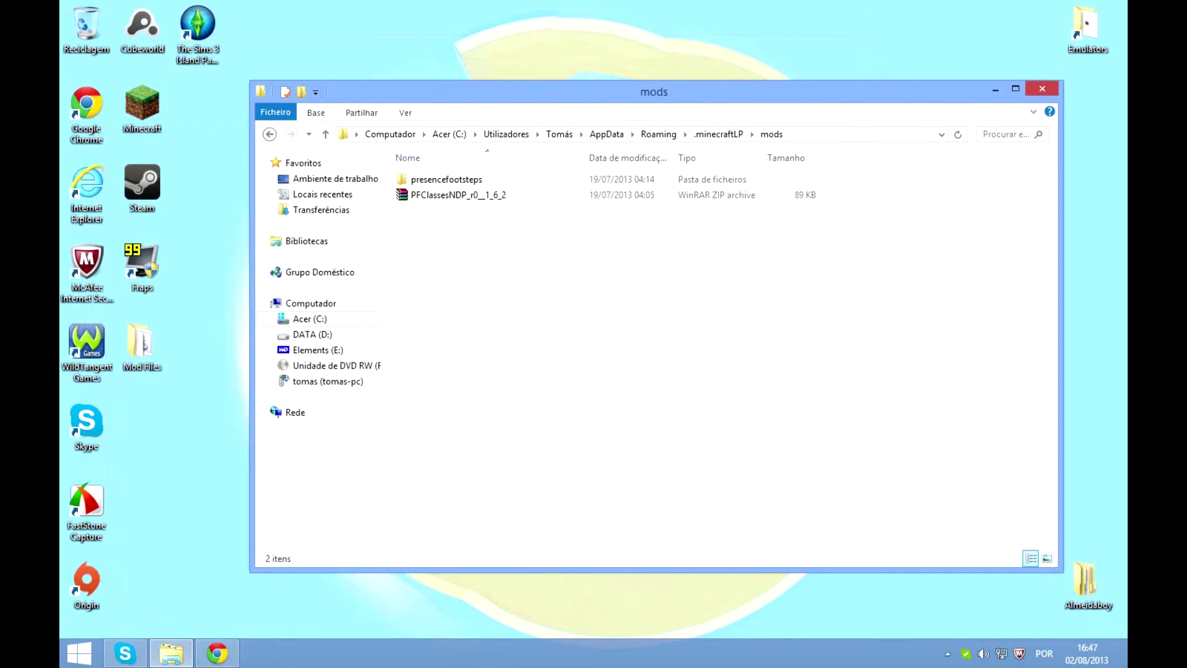